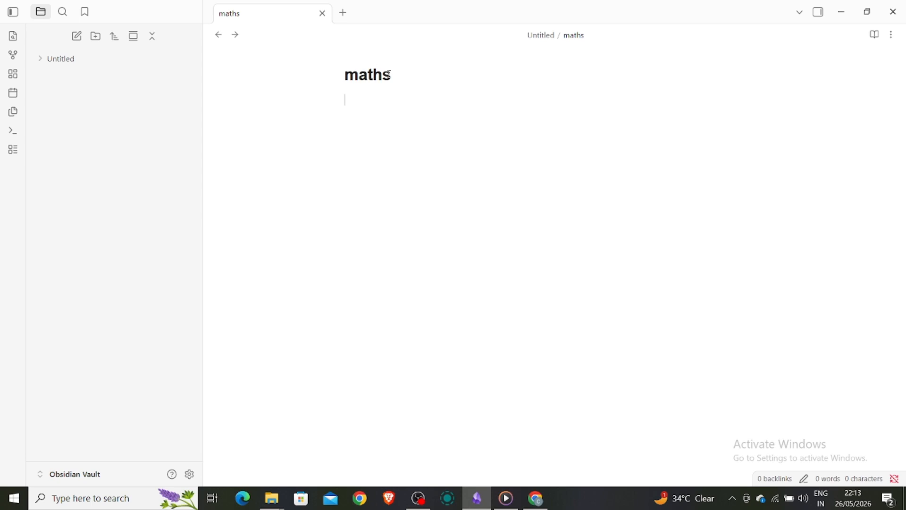
- Write the inline math equation $ax+b=0$ on the first line of the maths note
key("Return")
type("$ax+b=0$")
left_click(569, 498)
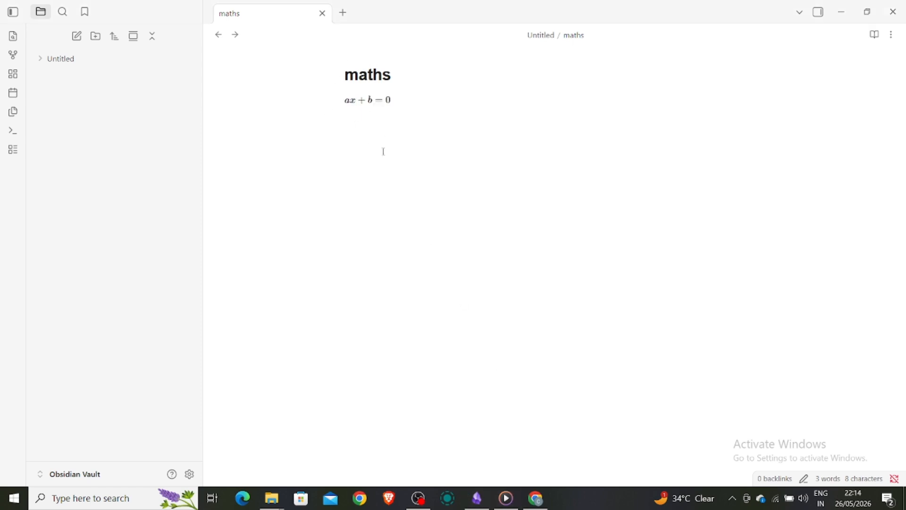
left_click(401, 101)
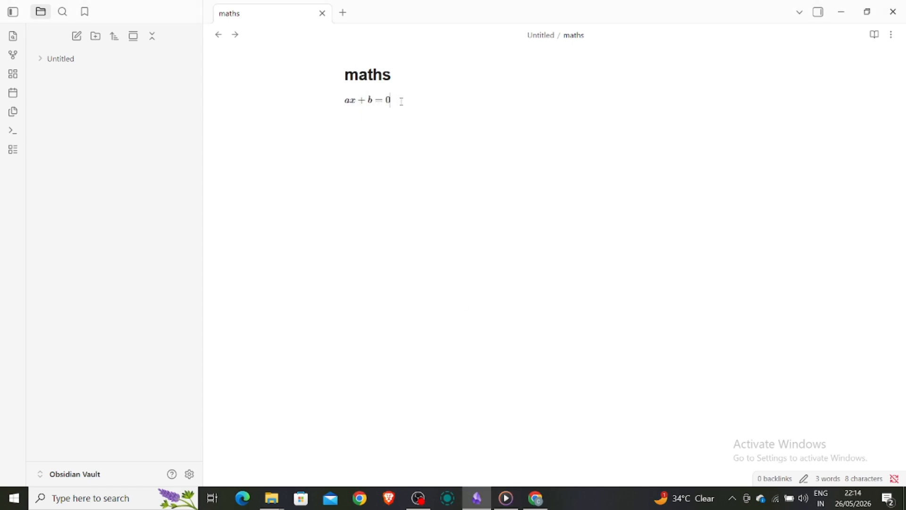
- Insert inline math formatting below the first equation and fill it with ax^2+bx+c=0
key("Return")
right_click(352, 126)
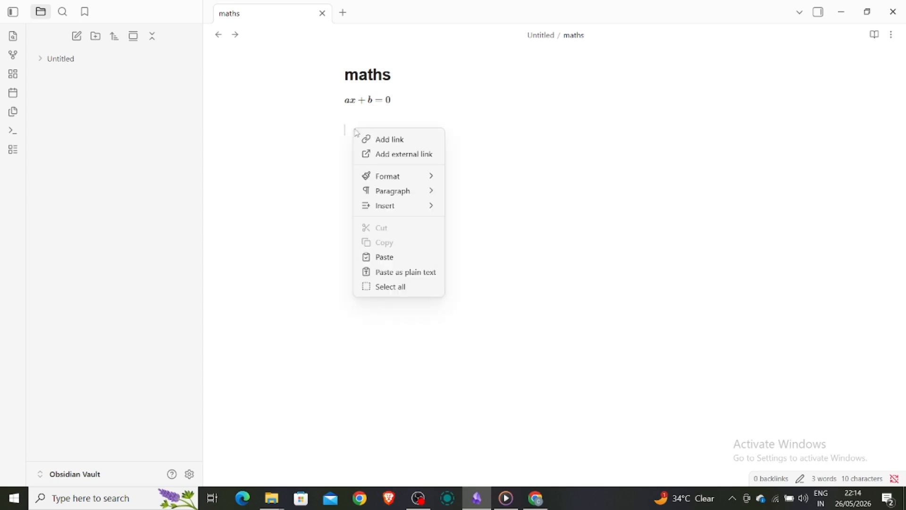
left_click(336, 206)
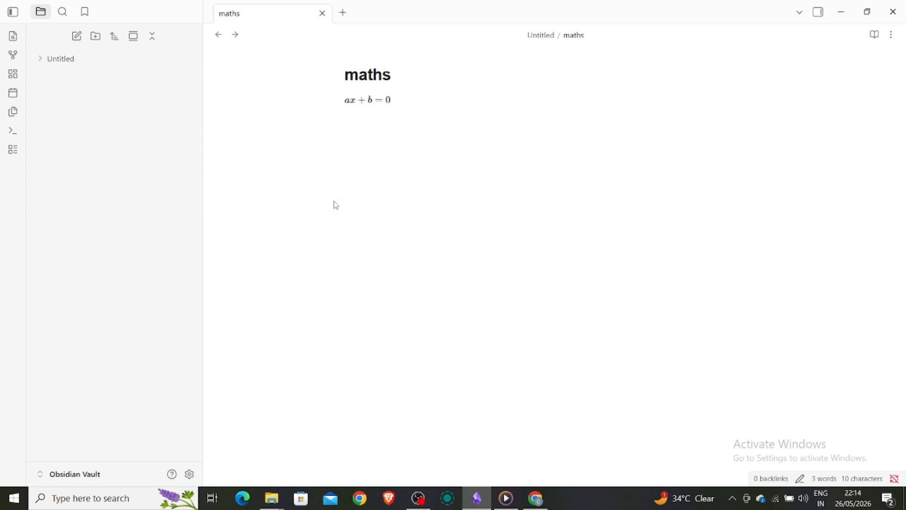
right_click(355, 138)
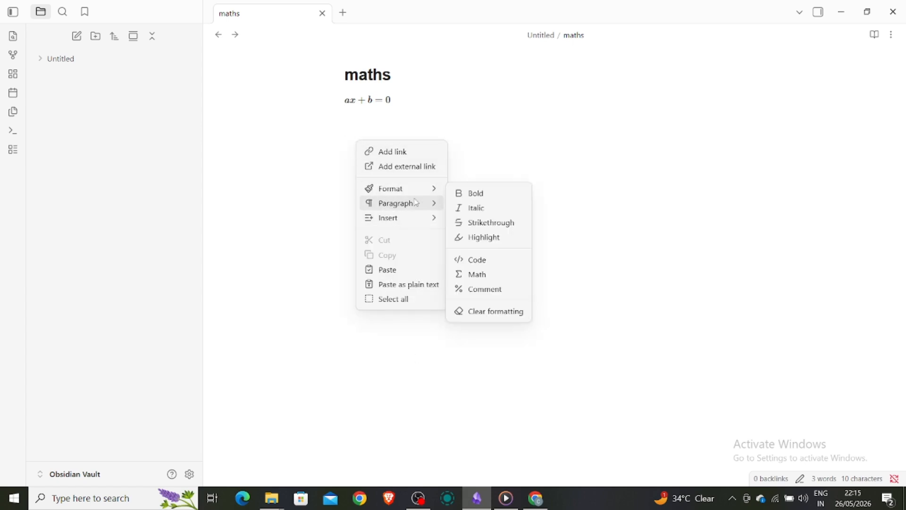
mouse_move(428, 187)
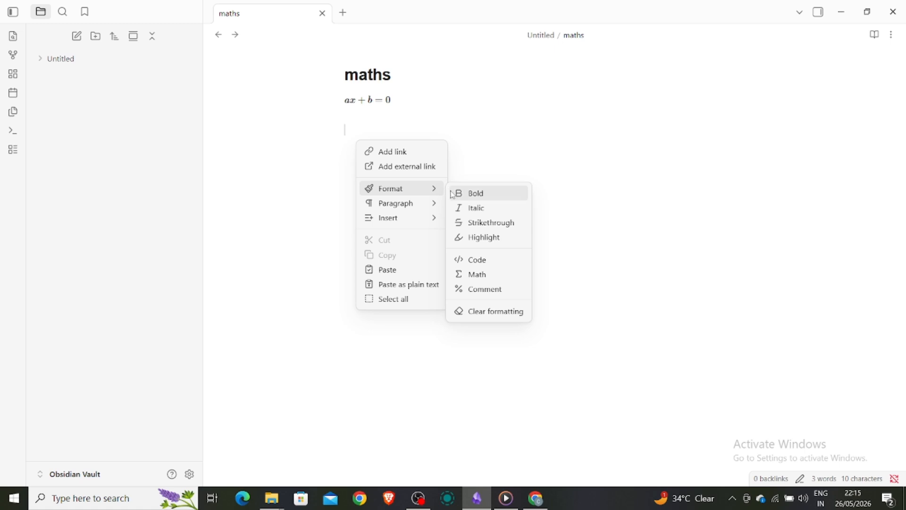
left_click(476, 273)
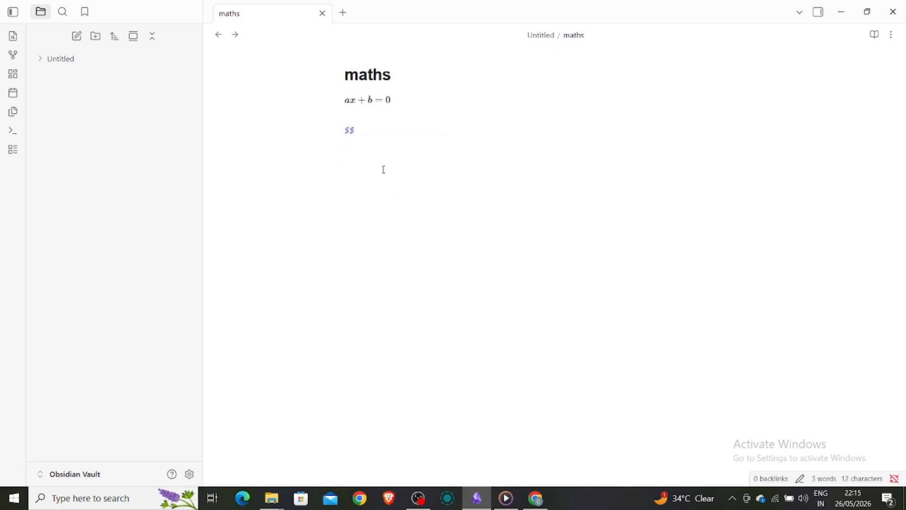
type("ax^2+bx+c=0")
- Add the circle area formula A=πr^2 as inline math below the quadratic equation
key("Return")
key("BackSpace")
key("Return")
right_click(360, 162)
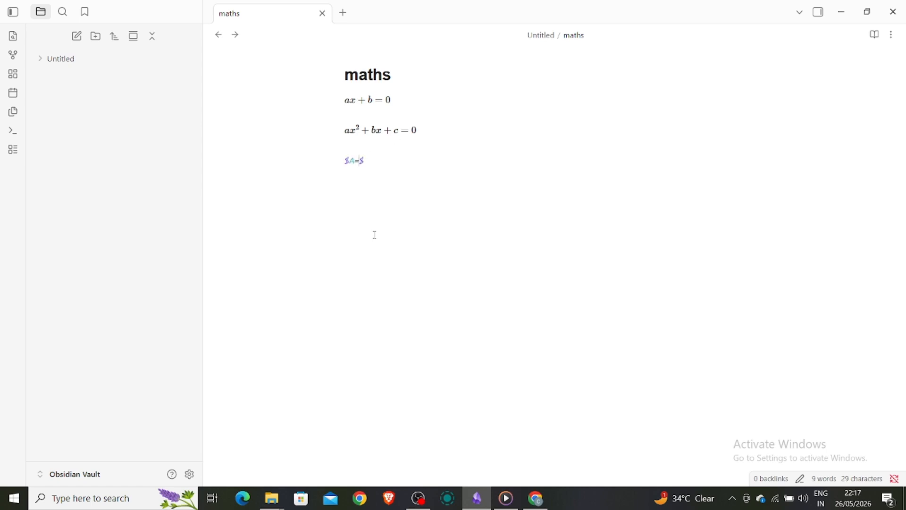
type("nr^2")
key("Return")
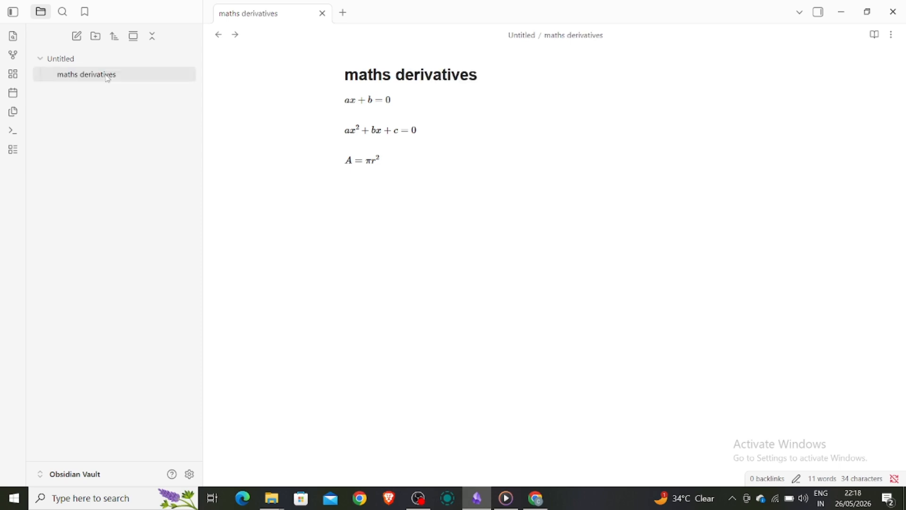
- Create a new note named "maths integrals" in the Untitled folder
right_click(107, 77)
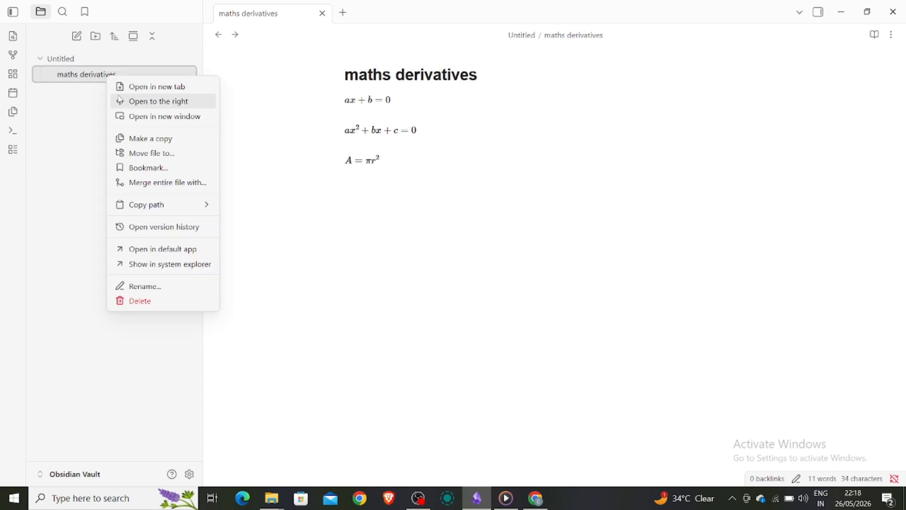
left_click(91, 108)
left_click(84, 60)
right_click(83, 61)
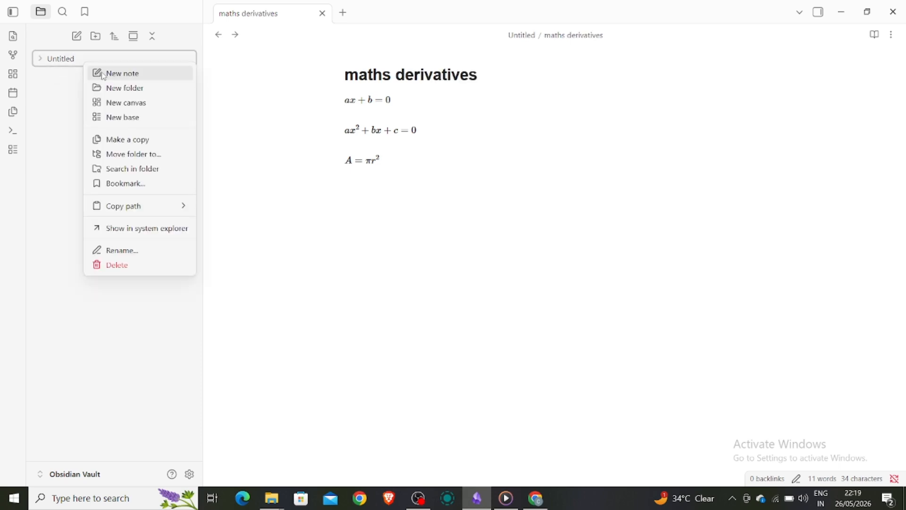
left_click(118, 74)
- Insert an internal link to the maths derivatives note in the maths integrals note
right_click(398, 153)
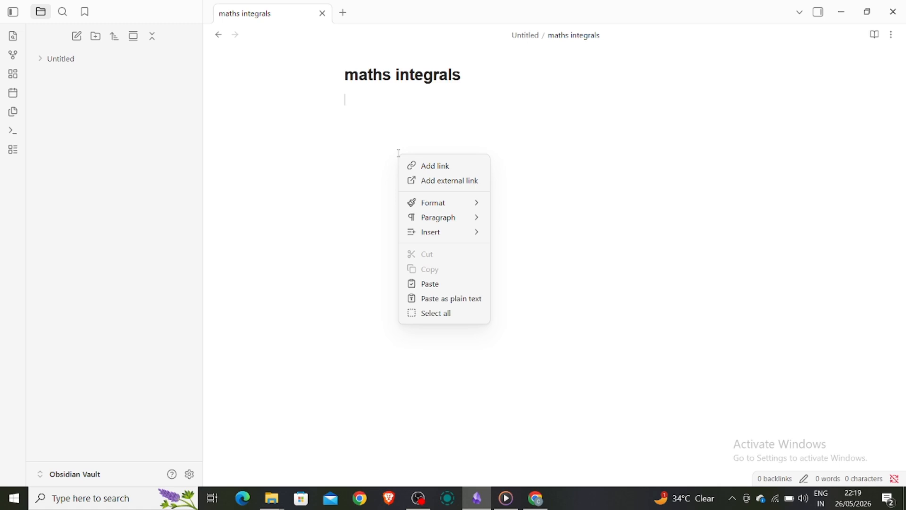
left_click(420, 166)
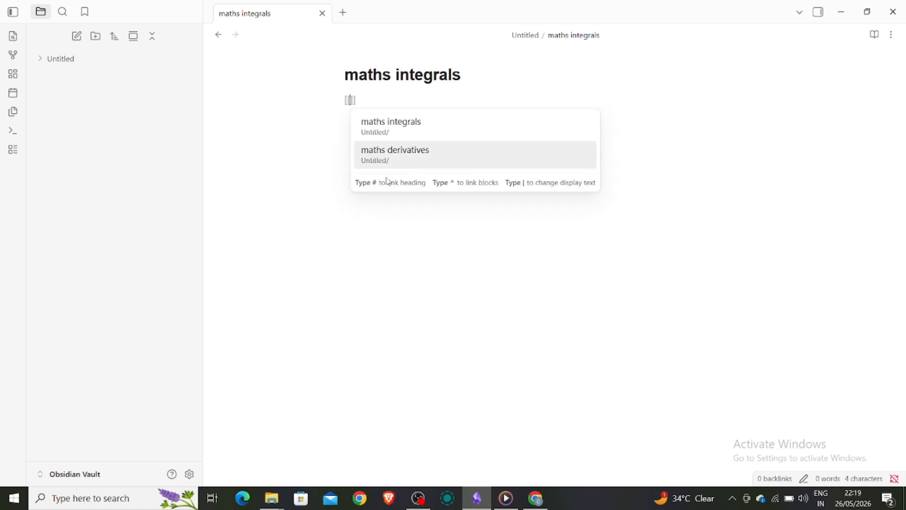
left_click(418, 150)
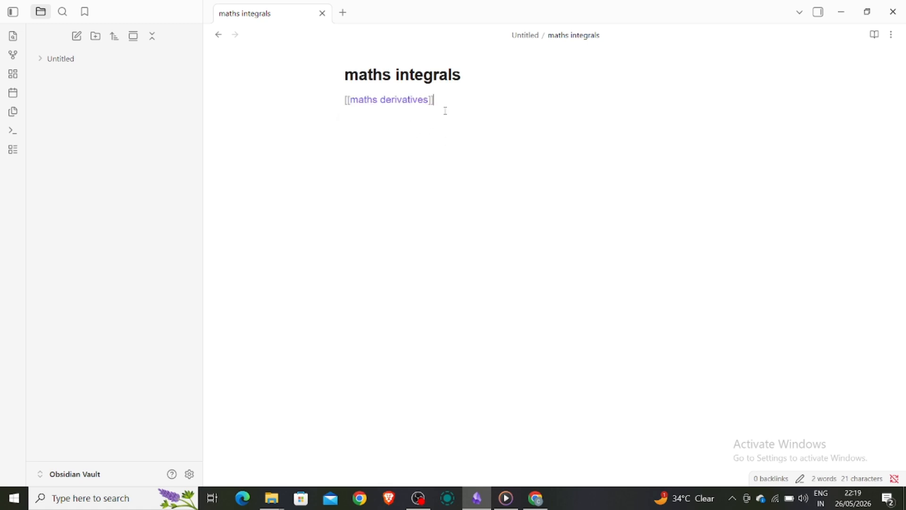
left_click(407, 138)
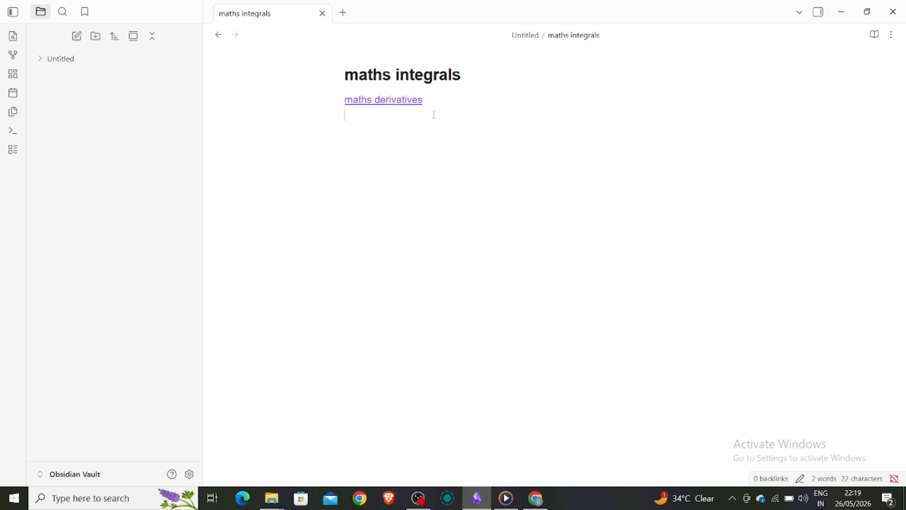
- Expand the Untitled folder and open the maths derivatives note
left_click(42, 64)
right_click(69, 75)
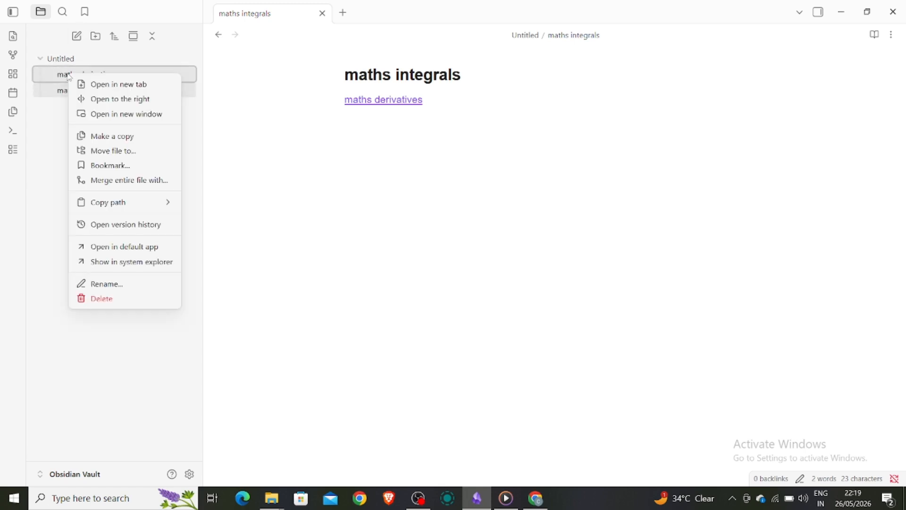
left_click(68, 153)
left_click(104, 75)
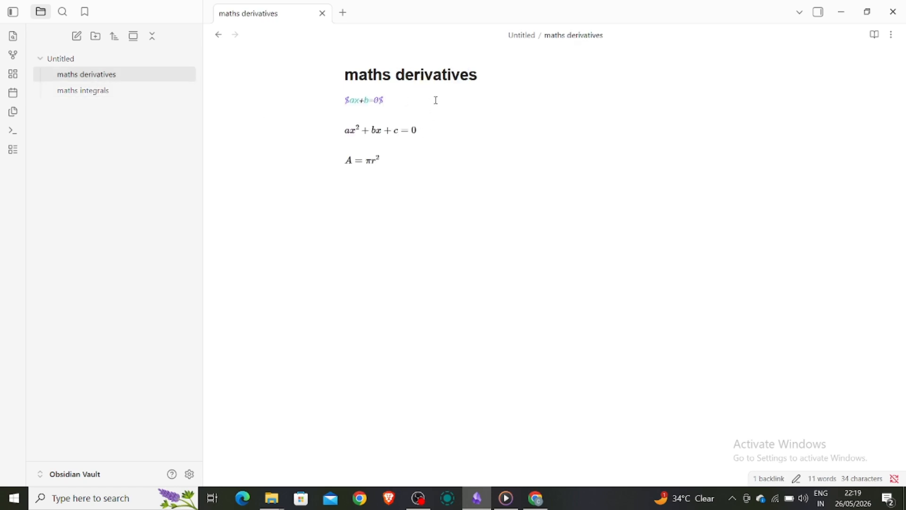
- Add the block equation $$A=πr^2$$ on a new line below the inline formulas
key("Return")
key("BackSpace")
left_click(446, 202)
key("Return")
type("$$")
type("A=πr^2")
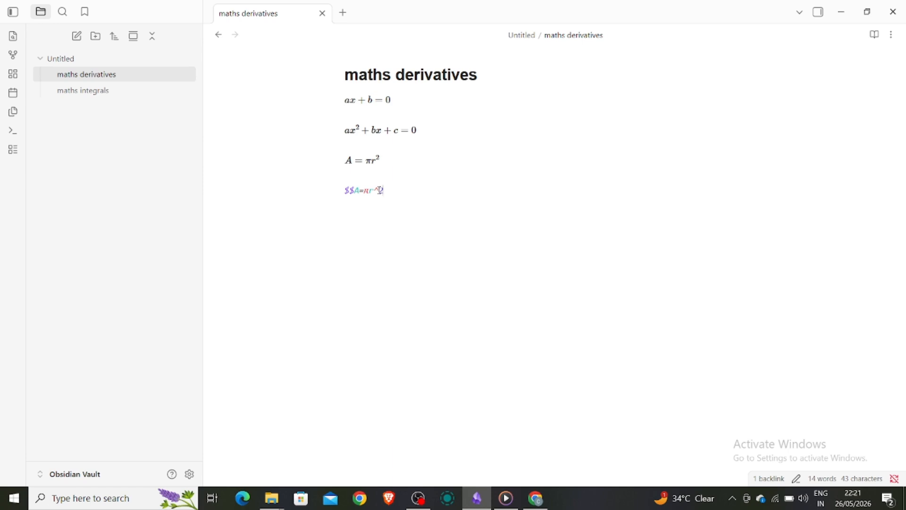
type("$$")
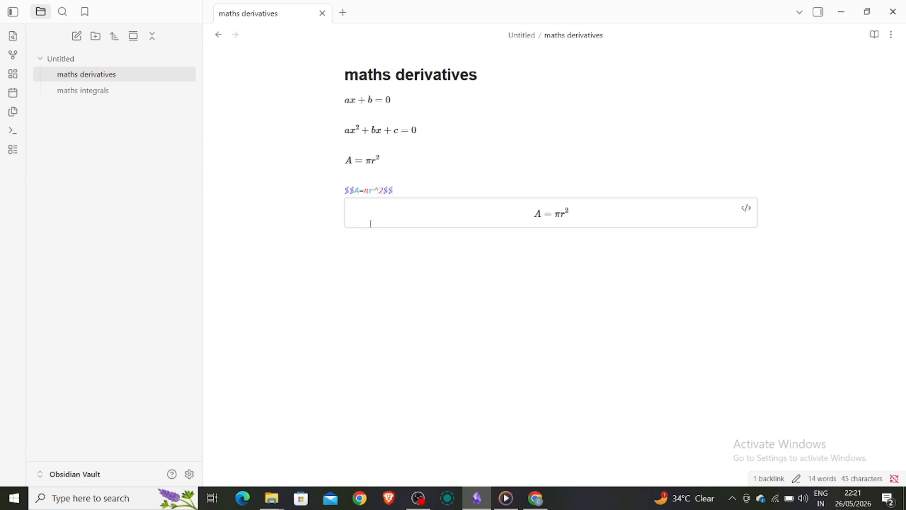
- Examine the source of the centred block equation A = πr² from its rendered formula
left_click(602, 222)
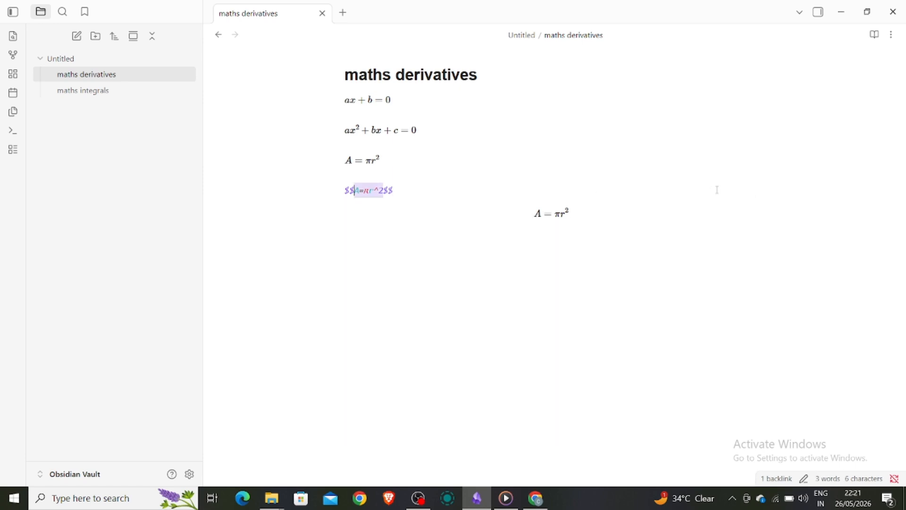
left_click(744, 211)
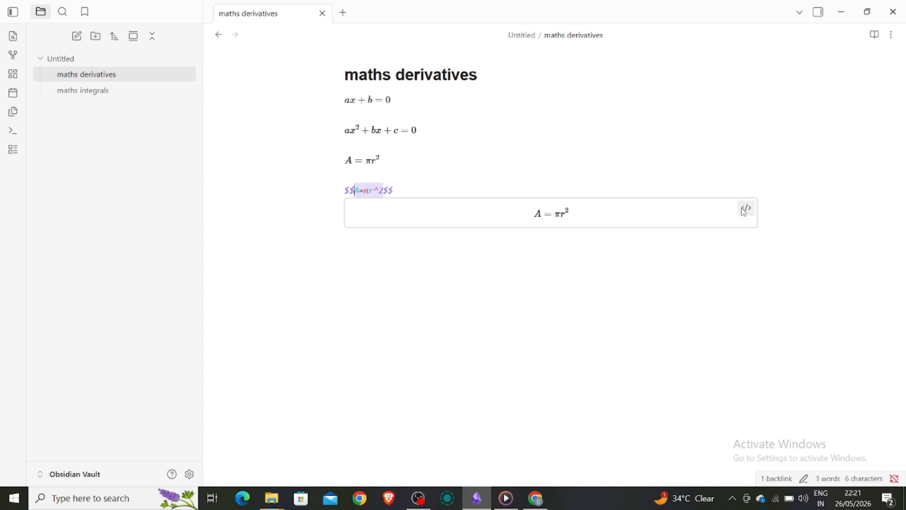
left_click(568, 412)
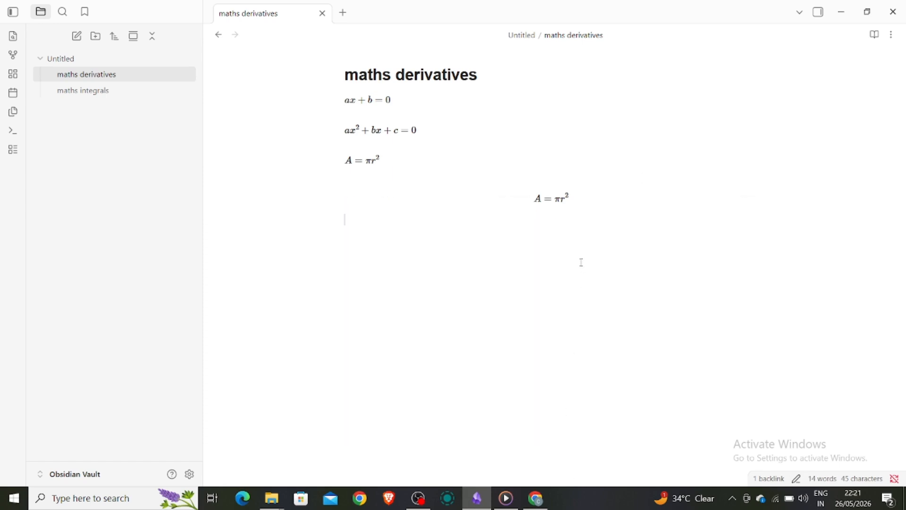
right_click(586, 199)
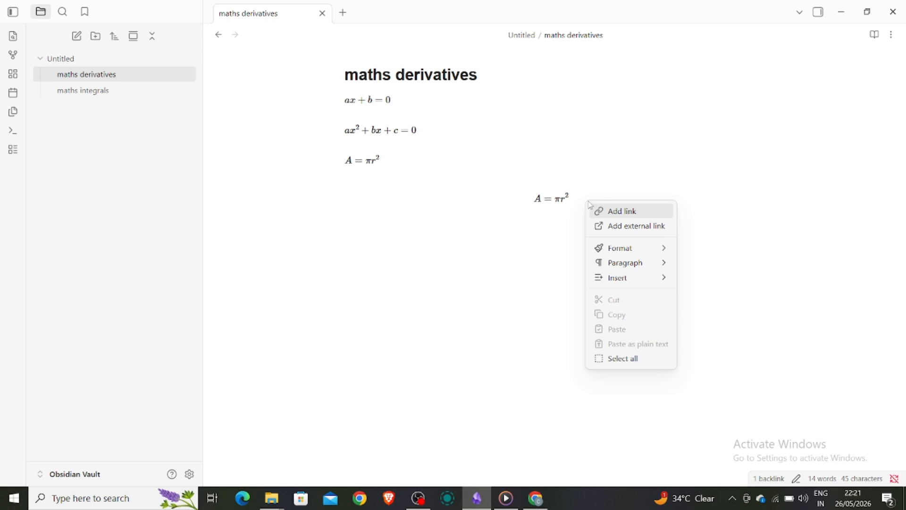
left_click(588, 196)
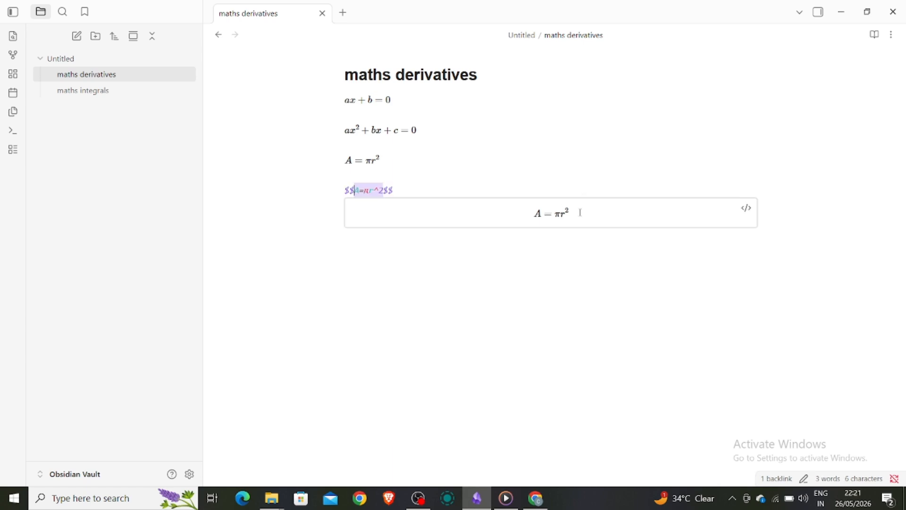
- Switch the note between reading and editing views and compare the inline and block forms of A = πr²
left_click(874, 35)
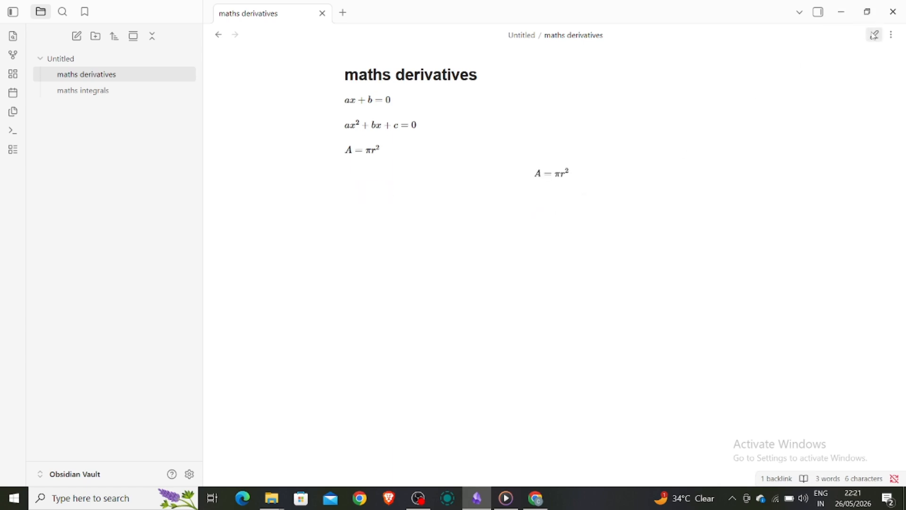
left_click(874, 35)
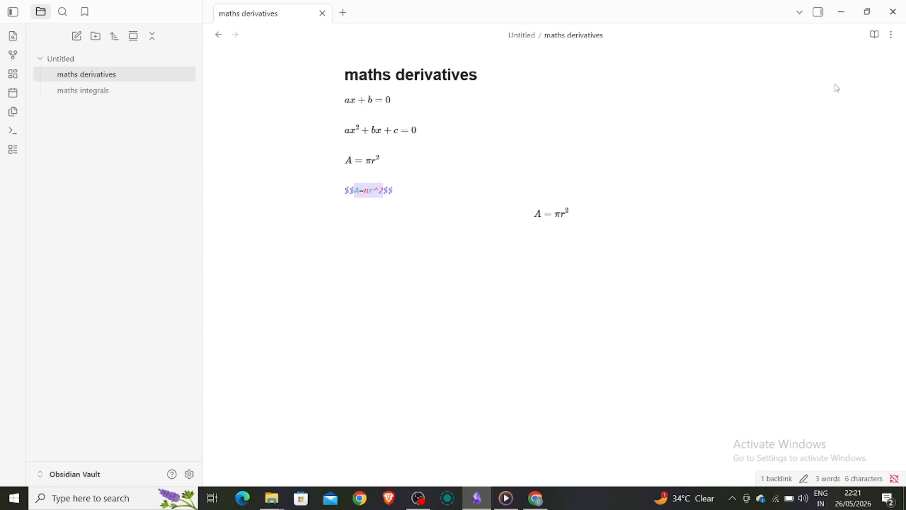
left_click(758, 135)
left_click(634, 160)
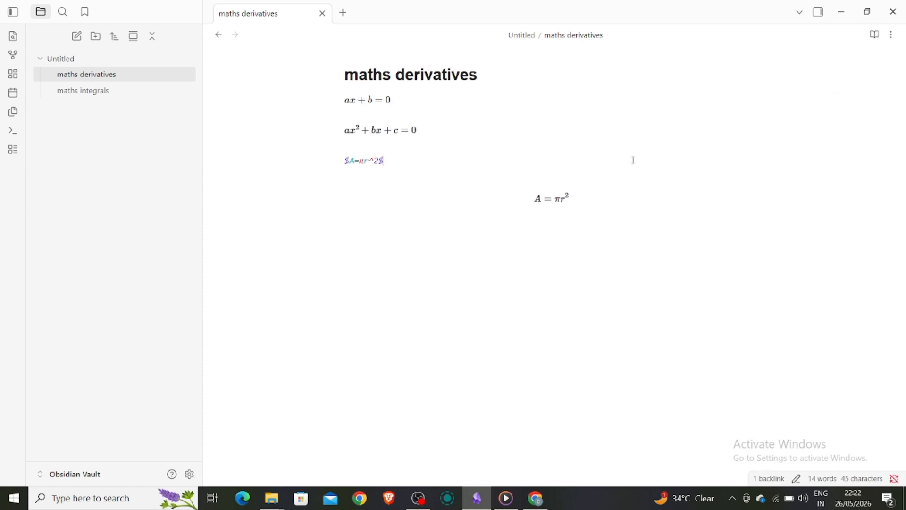
left_click(678, 289)
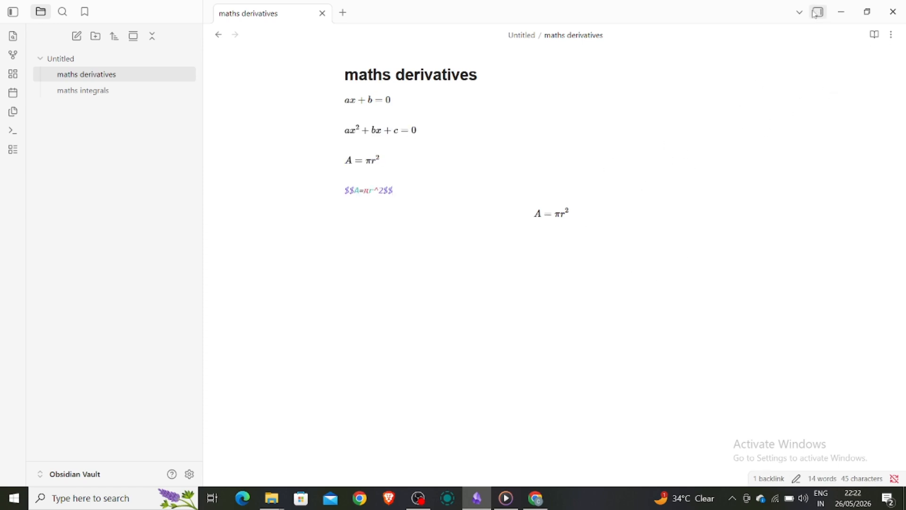
left_click(880, 41)
left_click(880, 40)
left_click(880, 40)
left_click(881, 41)
mouse_move(557, 208)
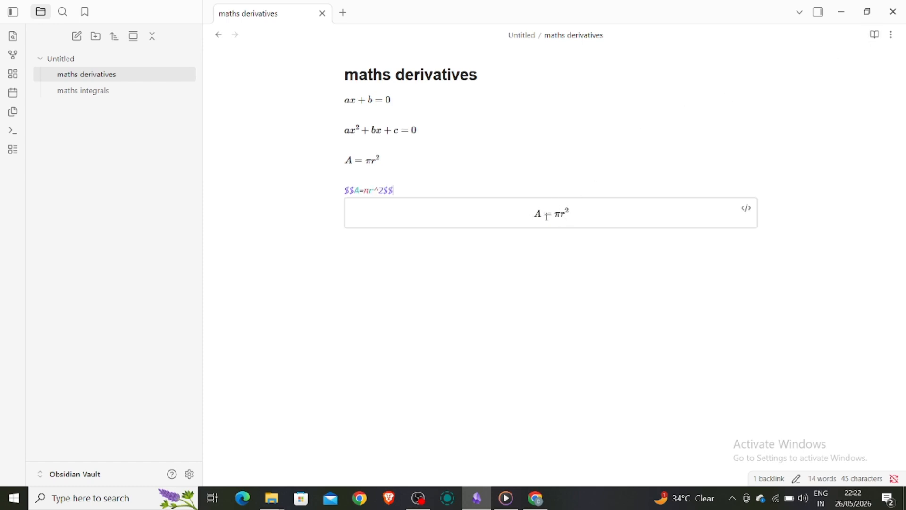